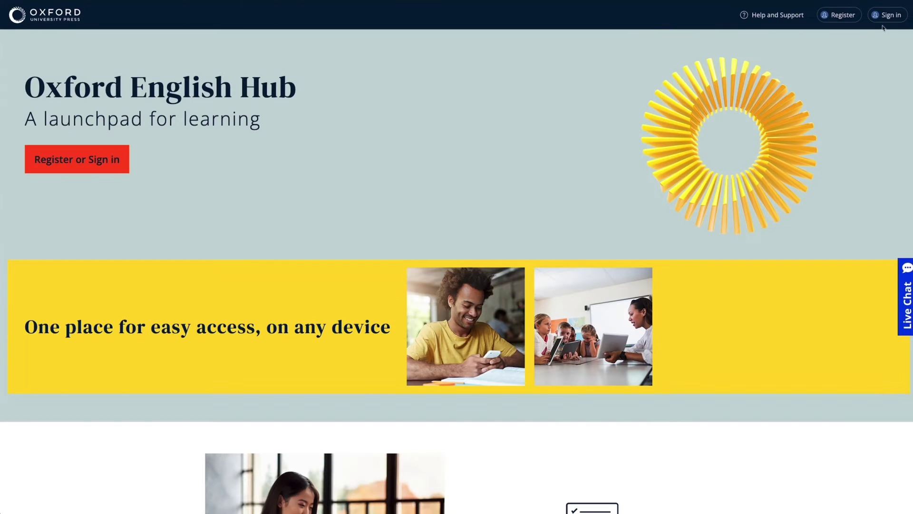
Sign in and open the Wednesday English Class from My Classes in the sidebar
left_click(884, 17)
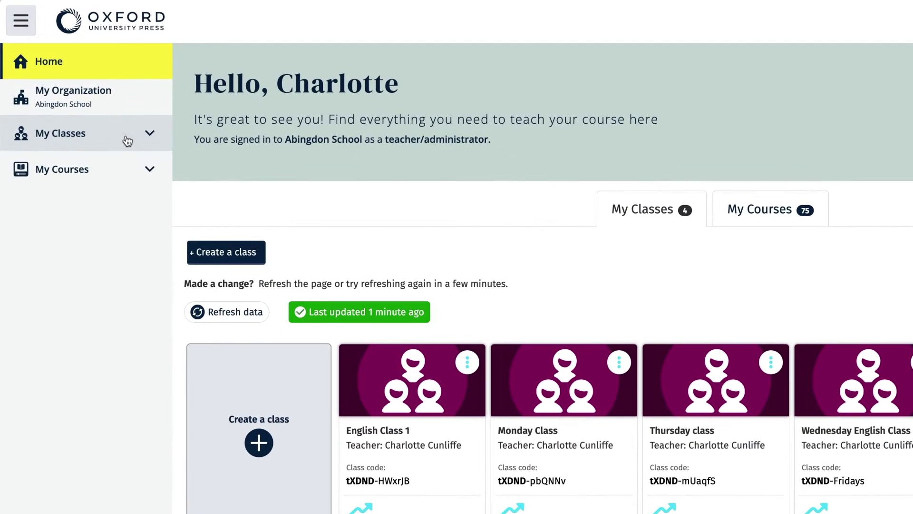
left_click(106, 117)
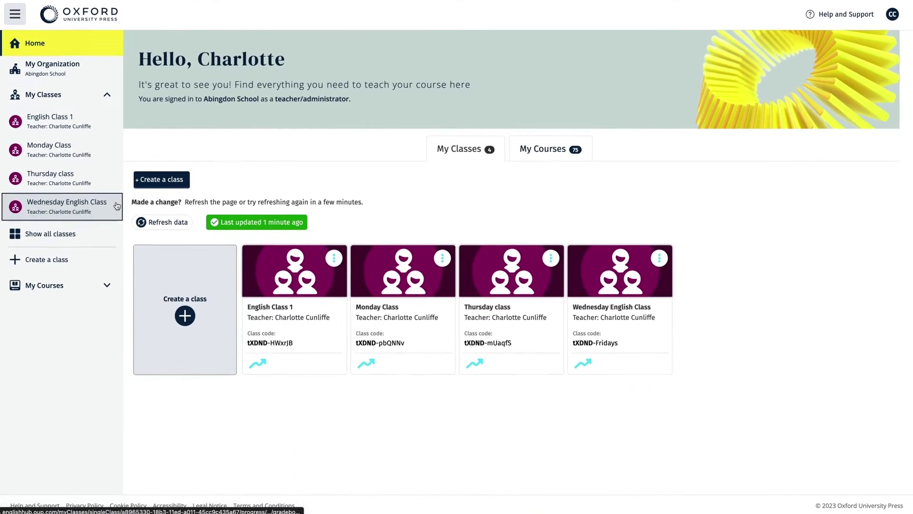
left_click(143, 289)
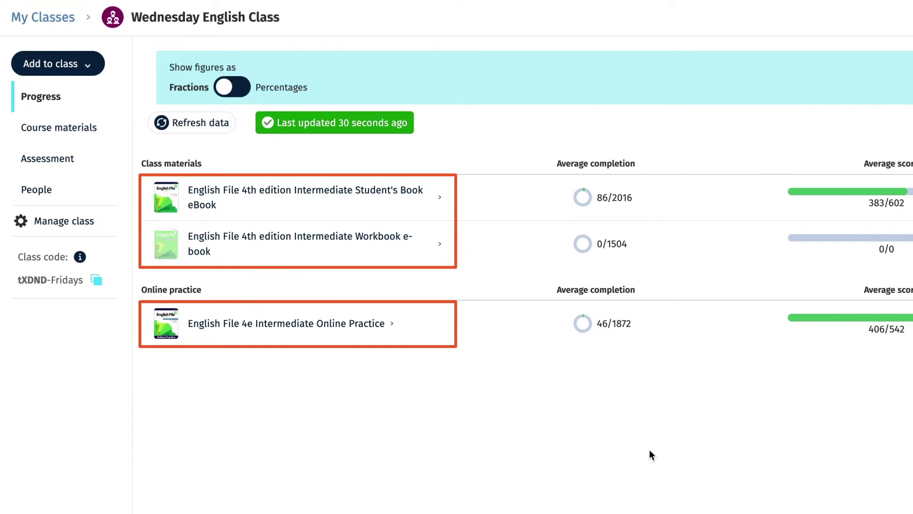
Open the Student's Book eBook gradebook and page through its unit columns
left_click(422, 205)
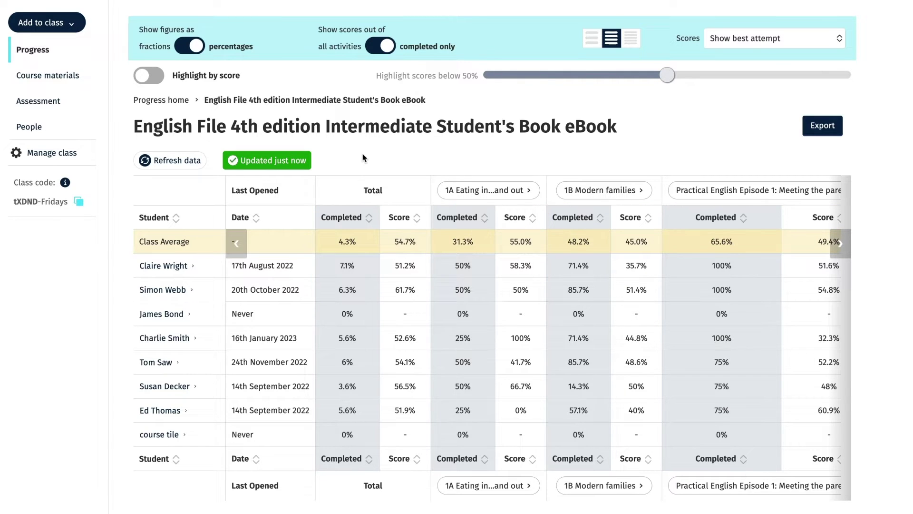
left_click(841, 247)
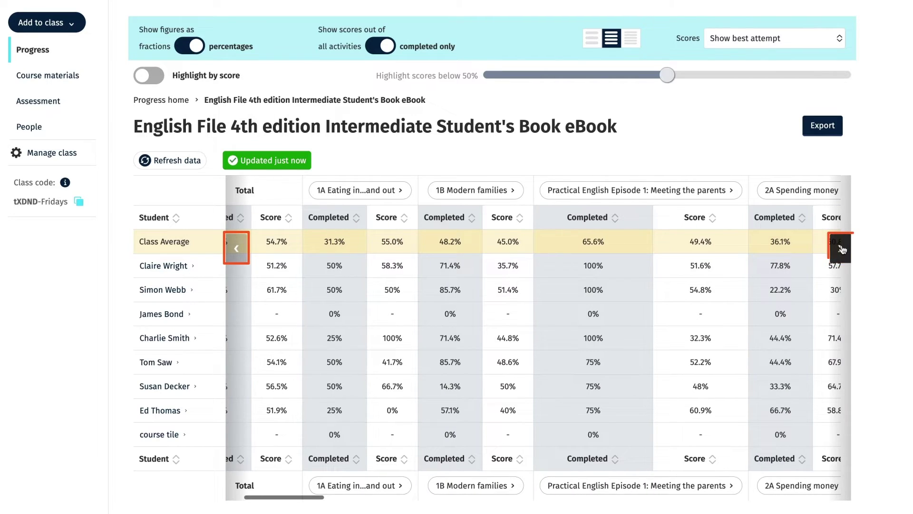
left_click(244, 248)
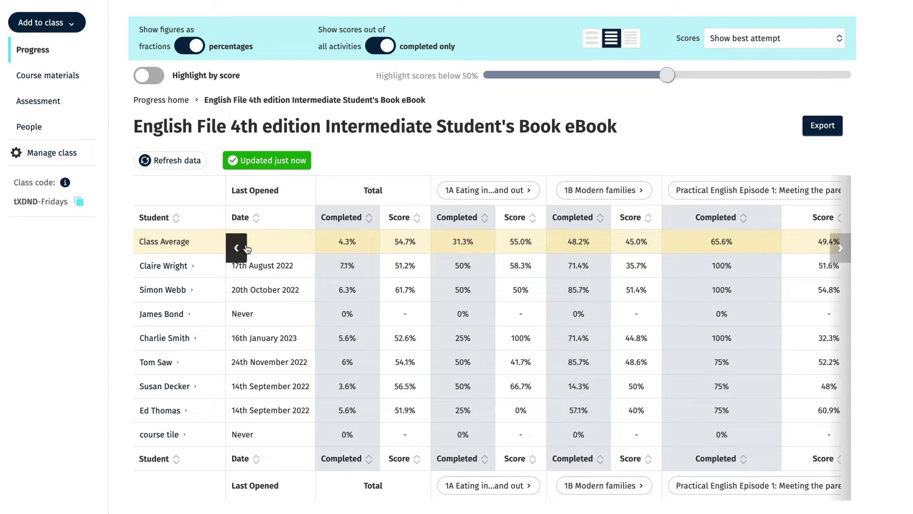
Sort students by last opened date, then by total score, highest first
left_click(256, 218)
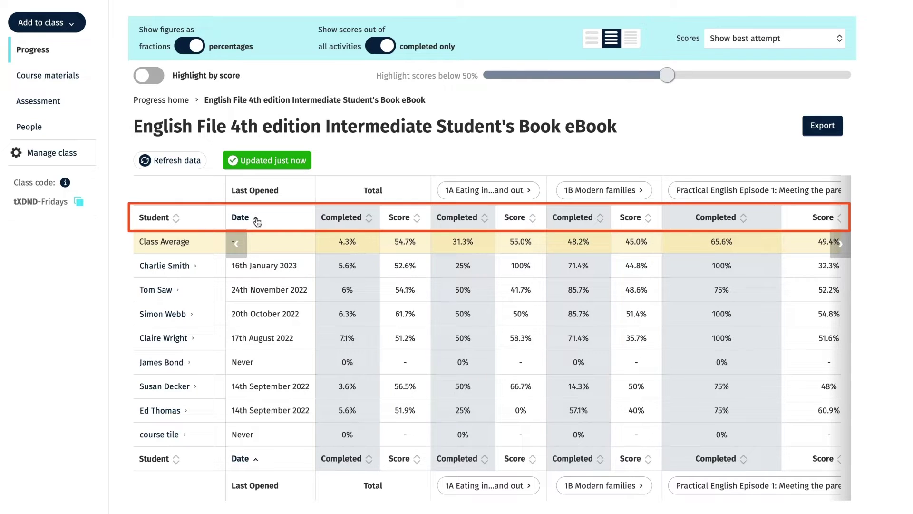
left_click(257, 218)
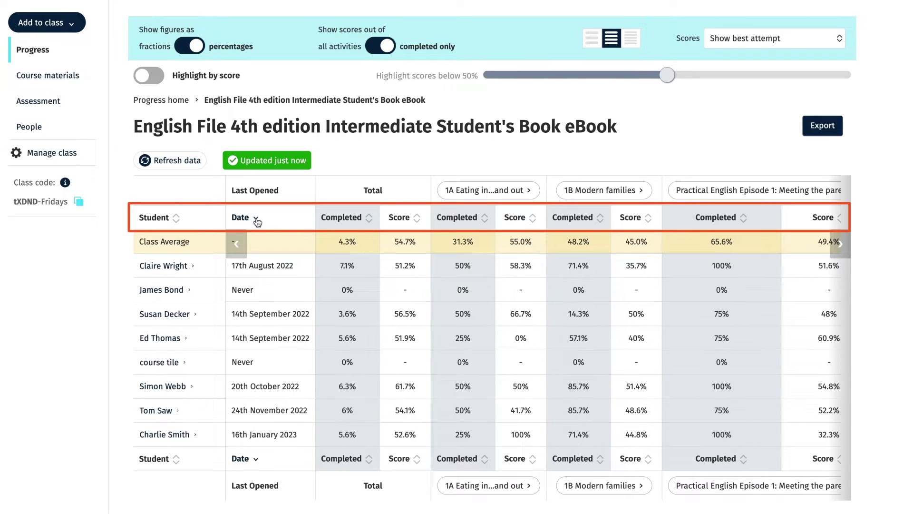
left_click(417, 218)
left_click(417, 218)
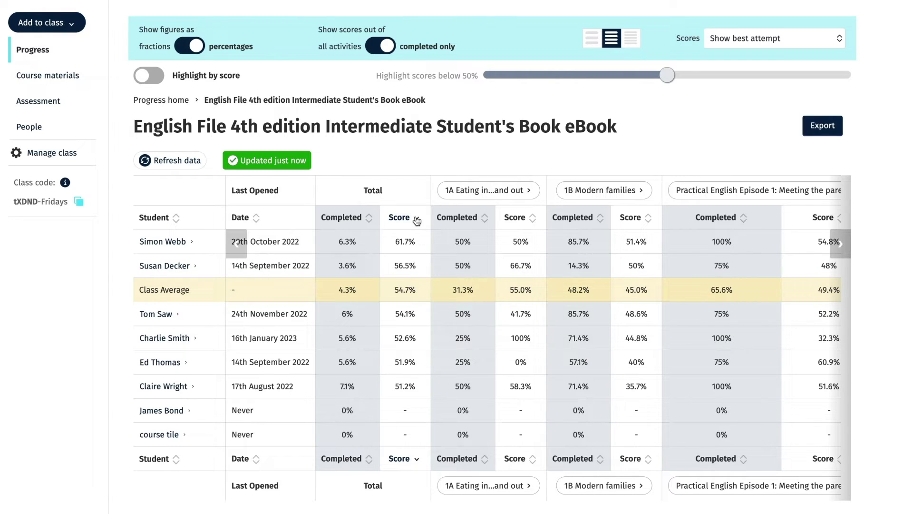
left_click(198, 48)
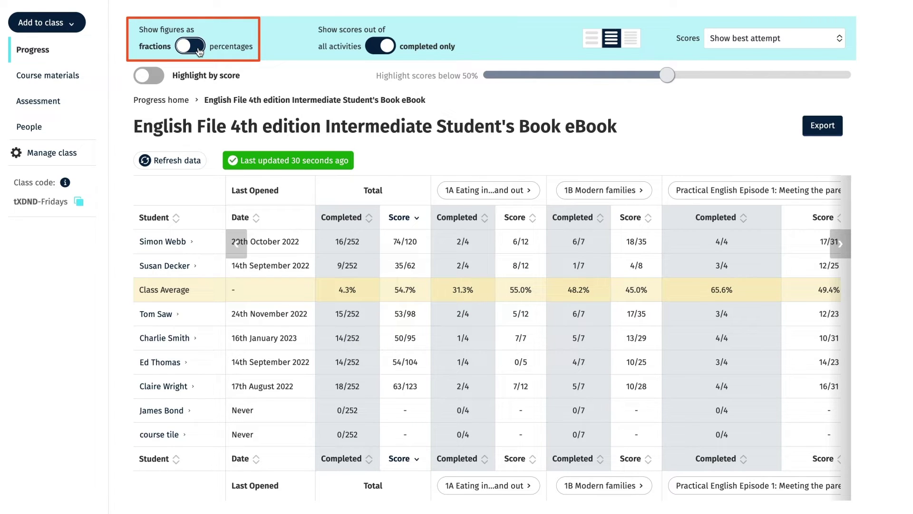
left_click(199, 50)
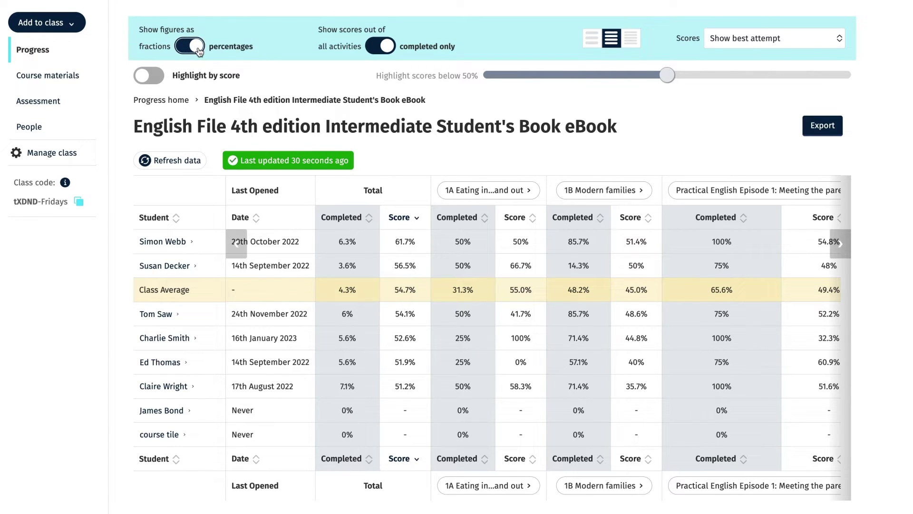
left_click(779, 38)
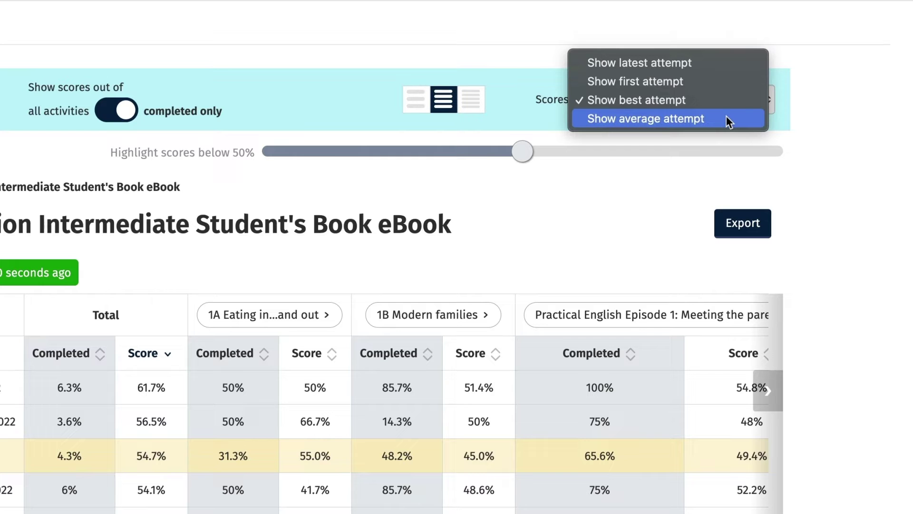
left_click(712, 101)
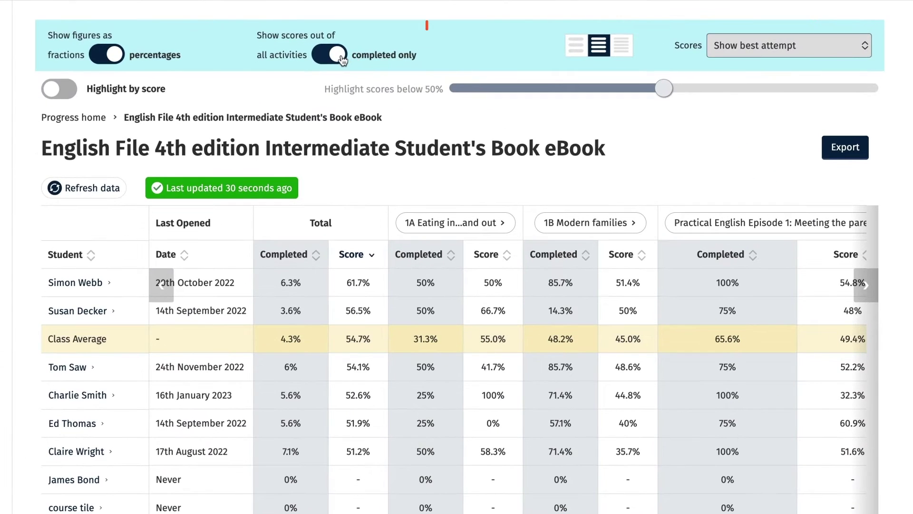
left_click(341, 56)
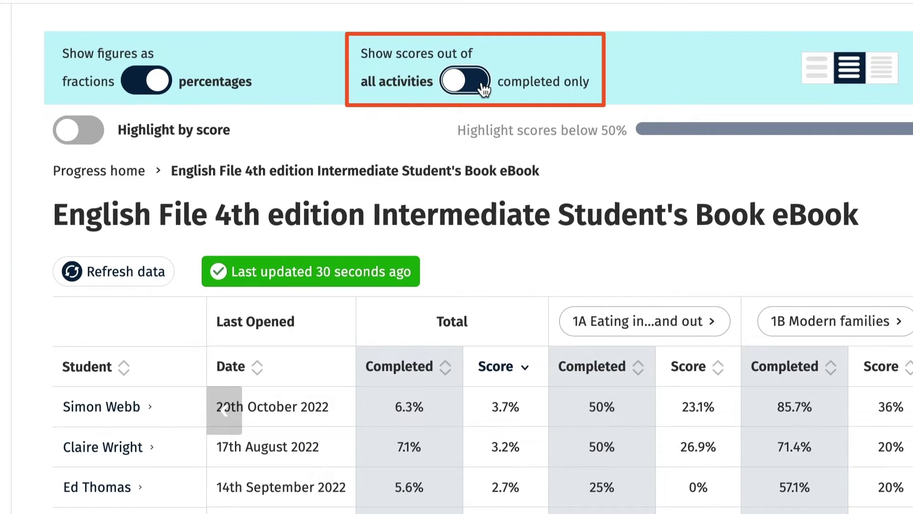
left_click(483, 88)
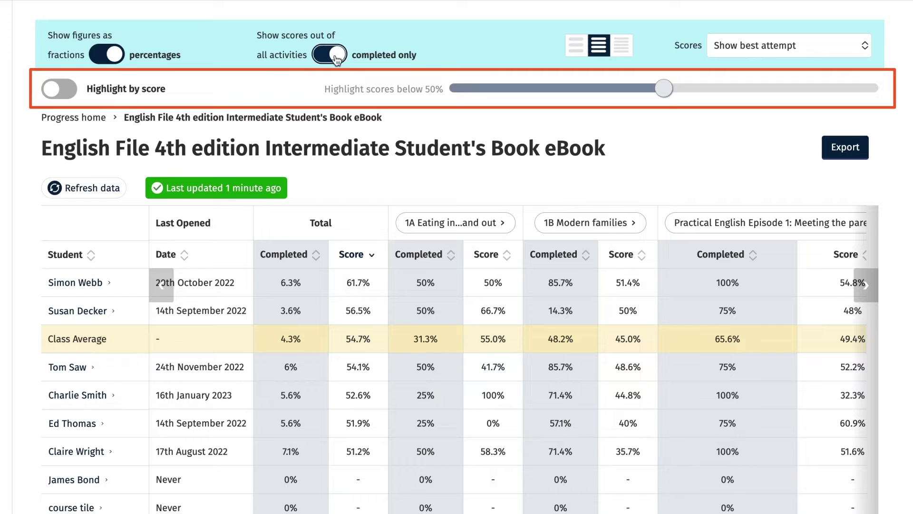
Turn on score highlighting and raise the highlight threshold to 59%
left_click(57, 91)
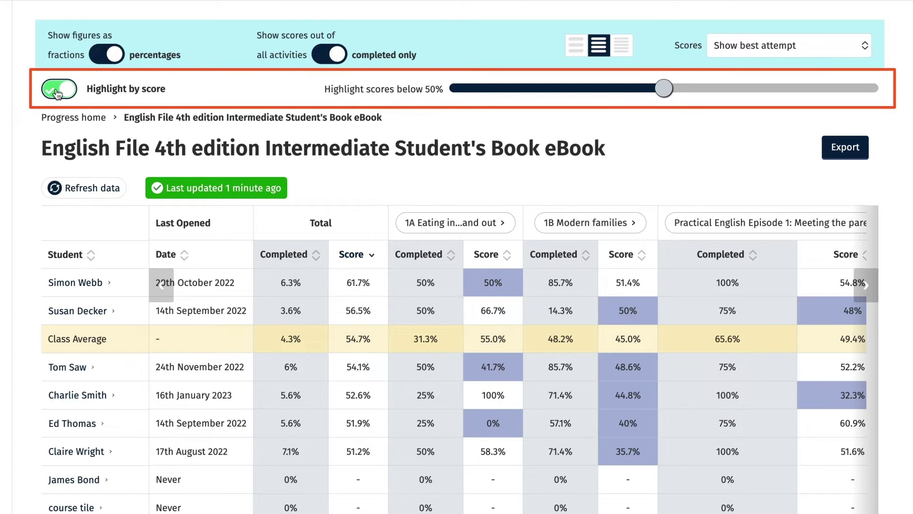
left_click_drag(664, 89, 706, 98)
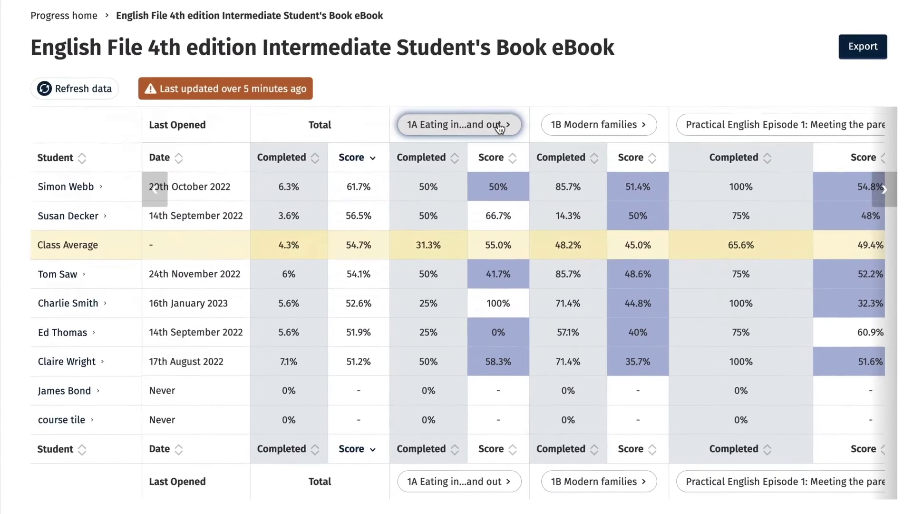
Drill into unit 1A Vocabulary and open the 57.1% Exercise 1a attempt in the book
left_click(533, 215)
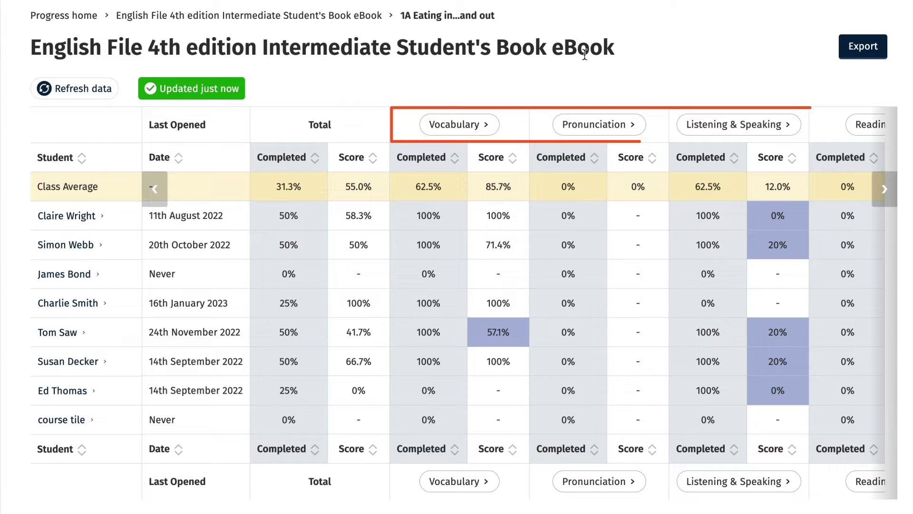
left_click(471, 124)
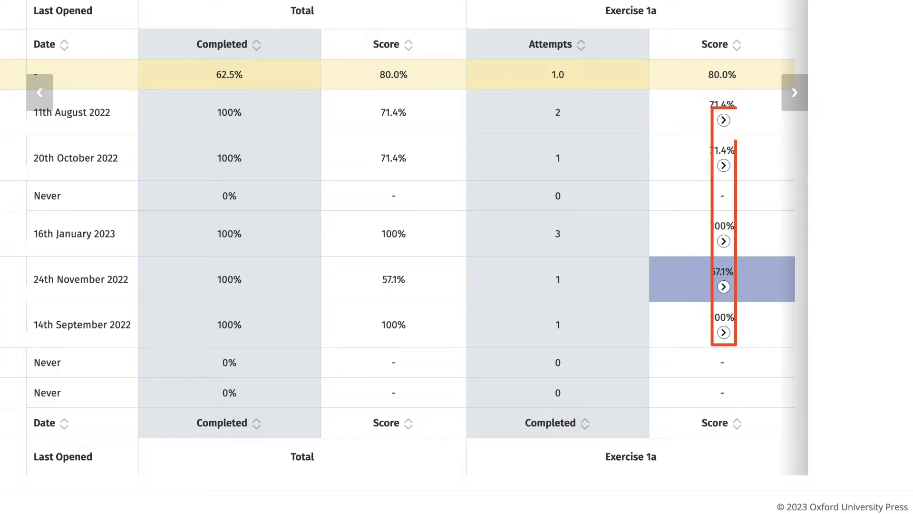
left_click(728, 293)
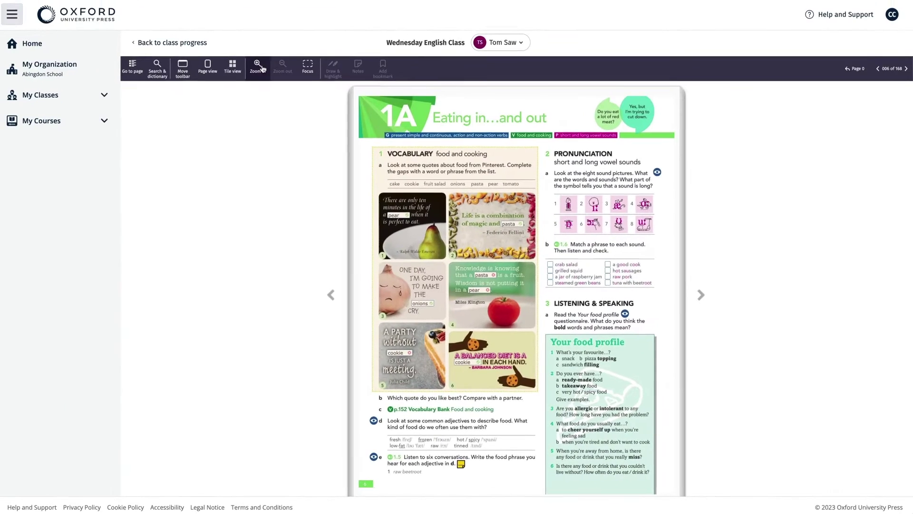
Leave the book viewer and set the scores to show each student's first attempt
left_click(260, 69)
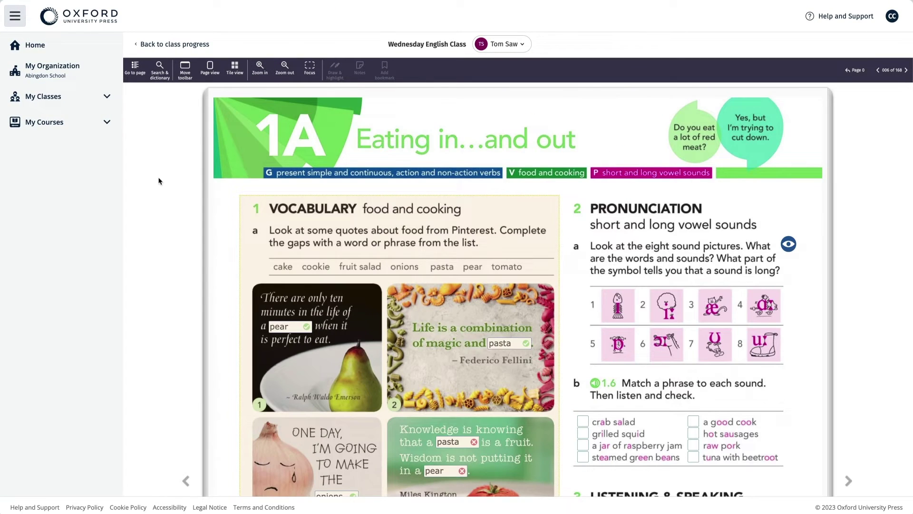
scroll(158, 180, "down", 3)
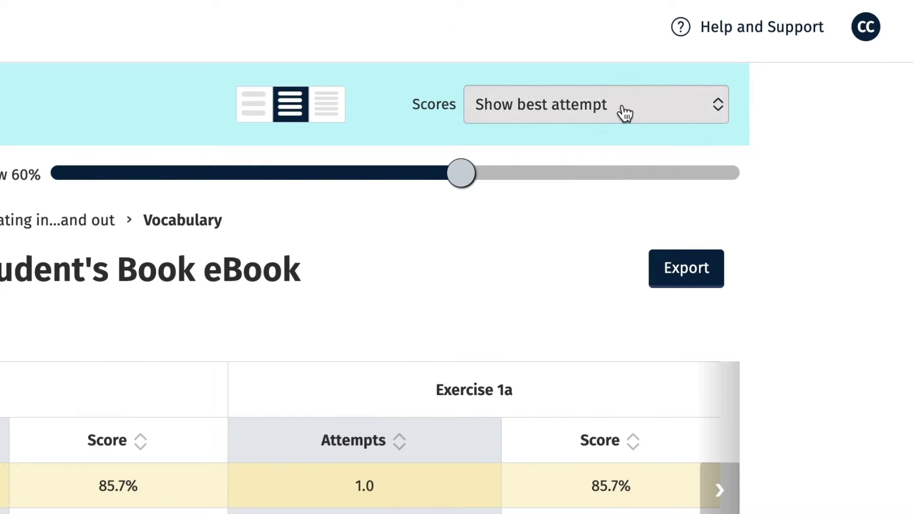
left_click(623, 106)
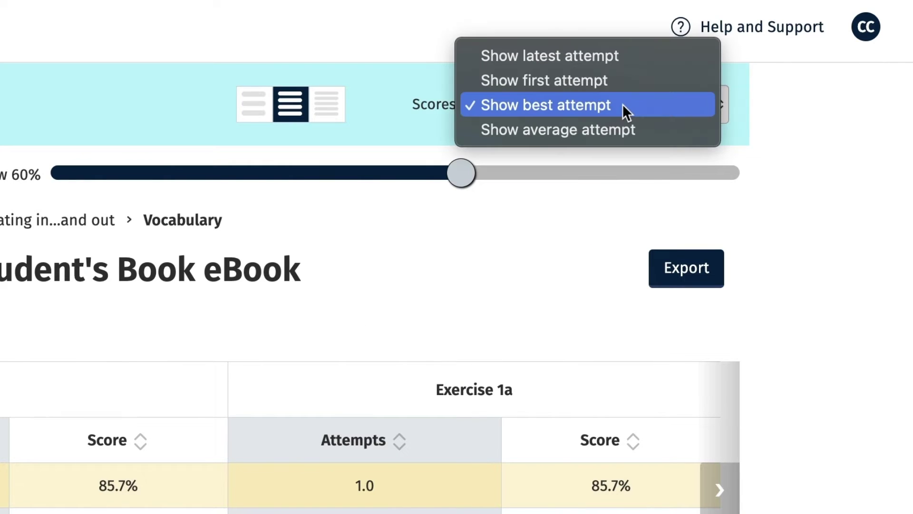
left_click(655, 81)
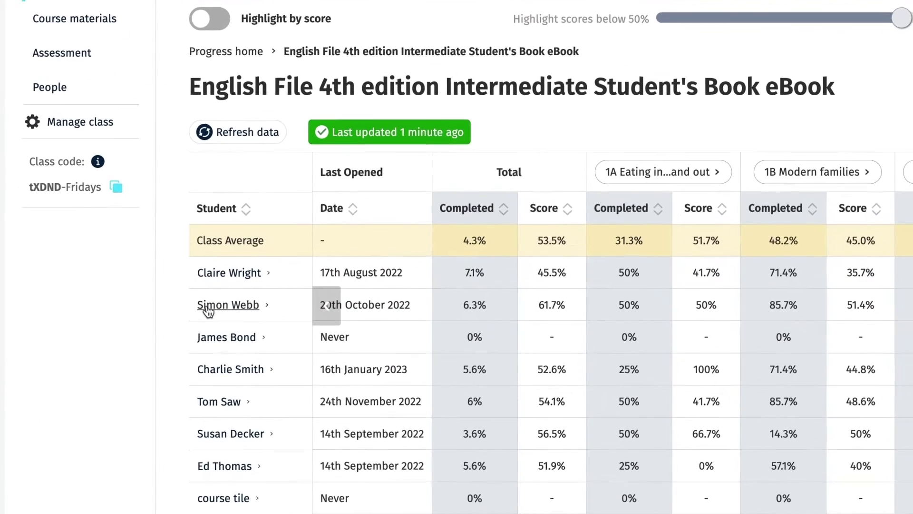
View a student's unit 1A Listening & Speaking attempt enlarged in the book, then close back to class progress
left_click(262, 297)
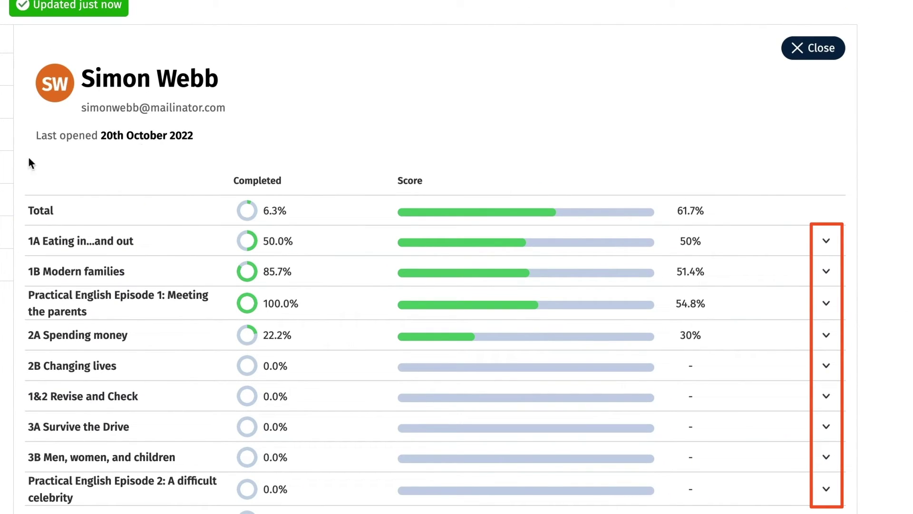
left_click(826, 241)
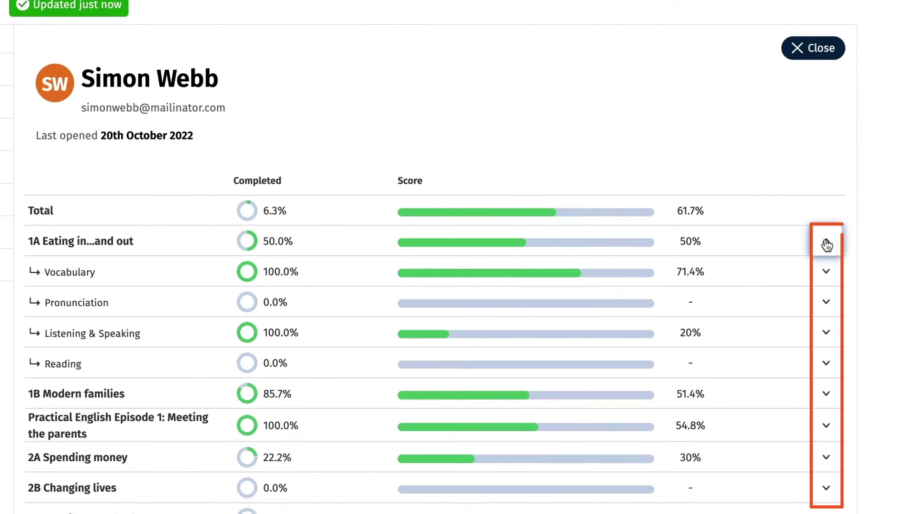
left_click(831, 341)
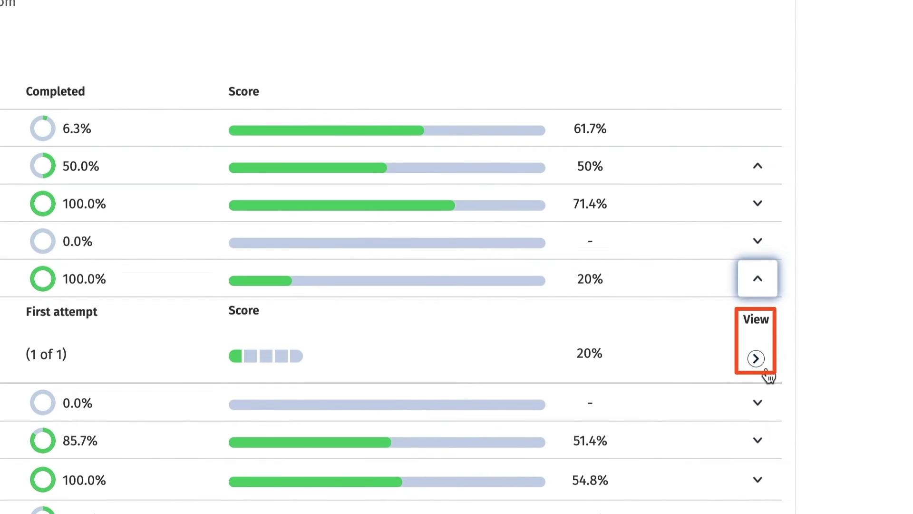
left_click(755, 358)
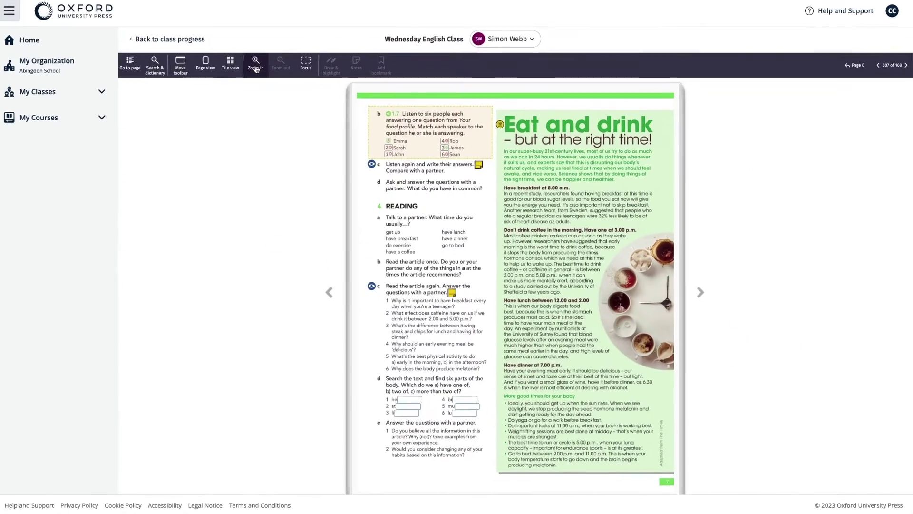
left_click(260, 67)
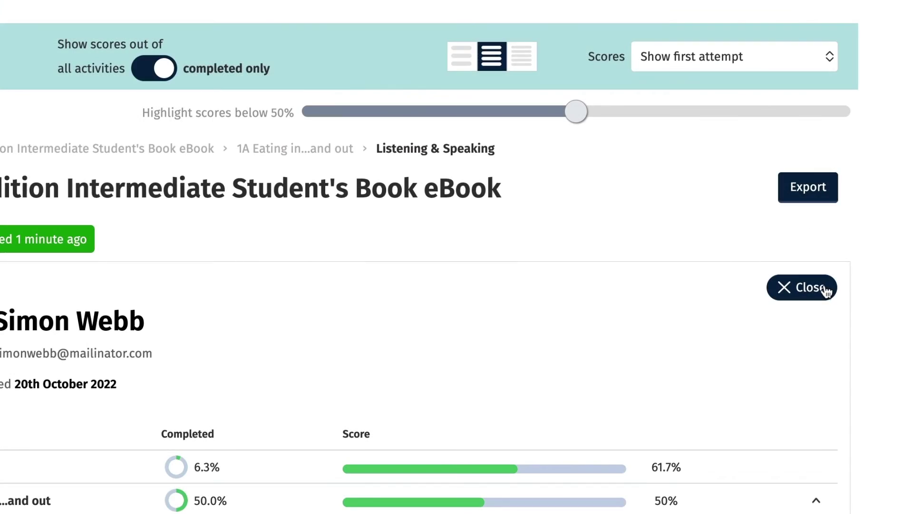
left_click(825, 288)
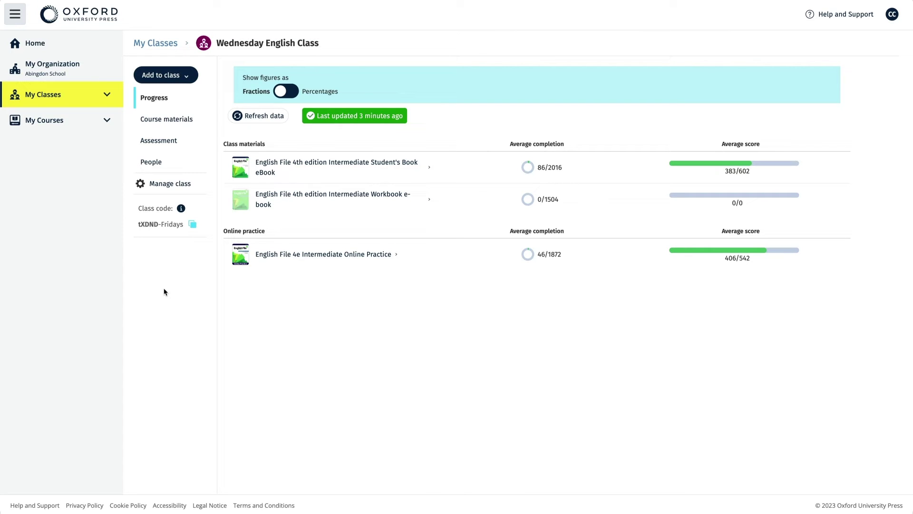
Open the English File 4e Intermediate Online Practice gradebook and page through its unit columns
left_click(265, 254)
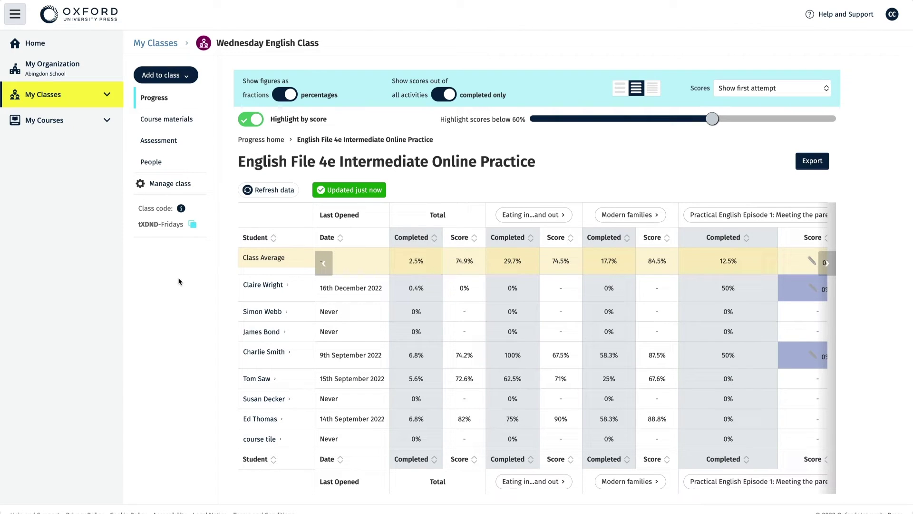
left_click(835, 265)
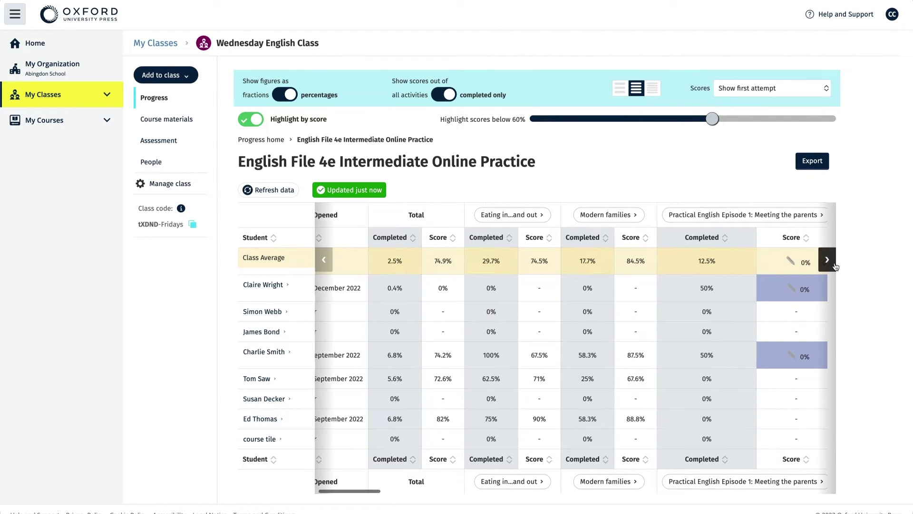
left_click(834, 265)
left_click(834, 264)
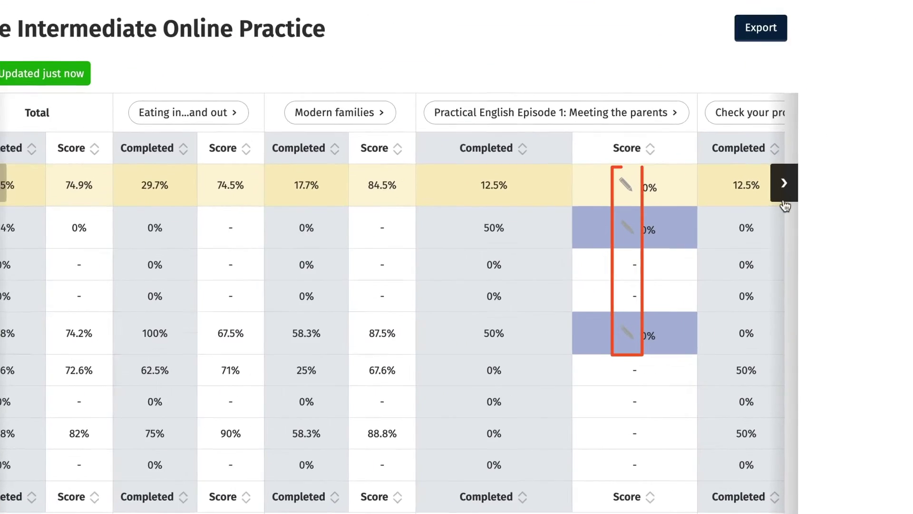
mouse_move(726, 356)
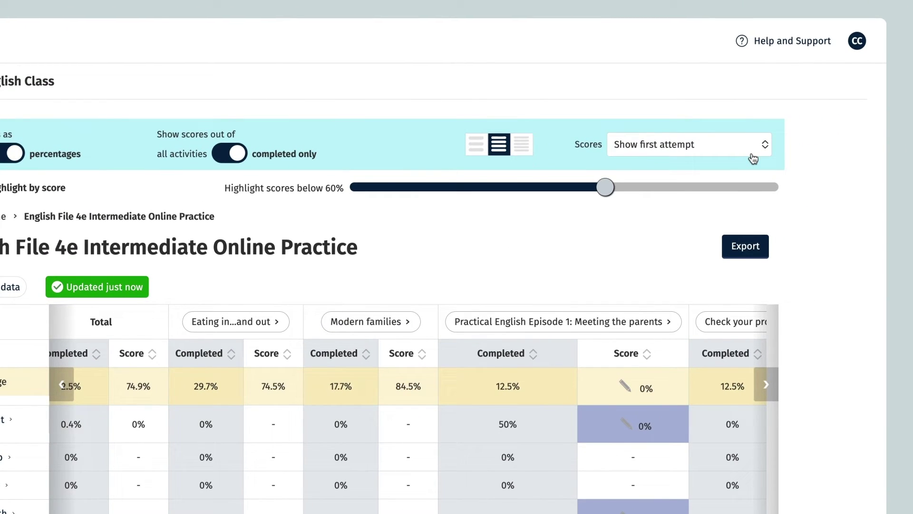
Show best-attempt scores and open one student's progress details
left_click(753, 158)
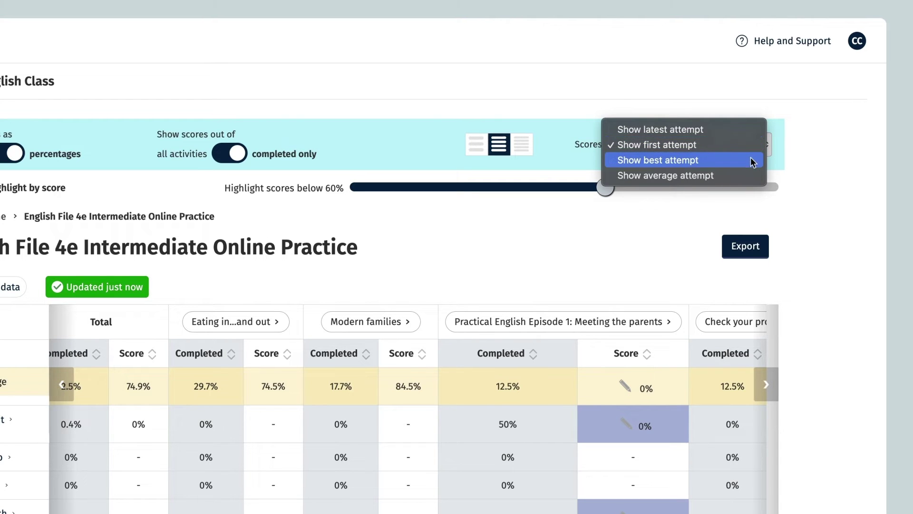
left_click(751, 160)
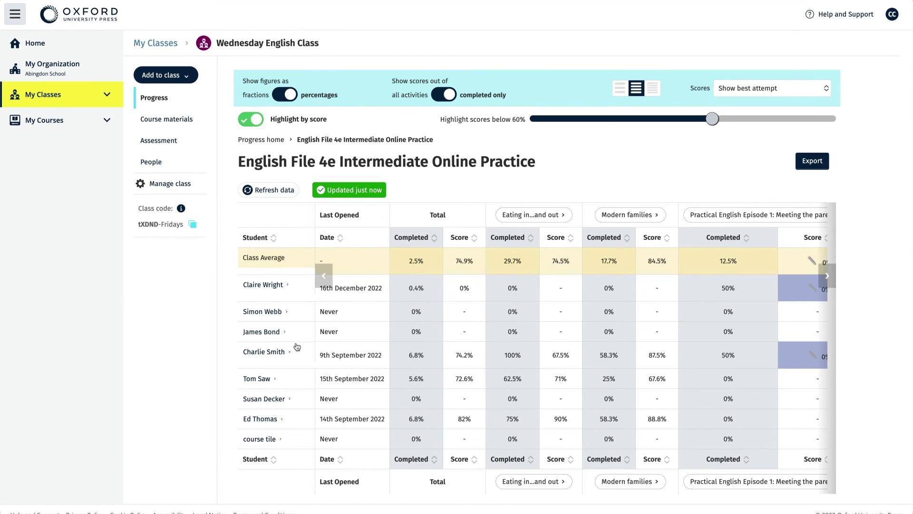
left_click(289, 351)
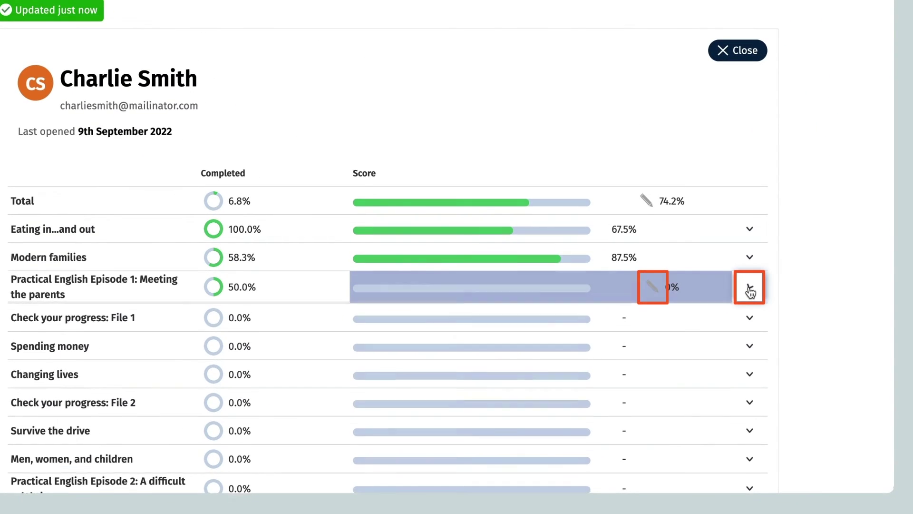
Expand Practical English Episode 1 and Interactive Video, then open Social English phrases for marking
left_click(750, 288)
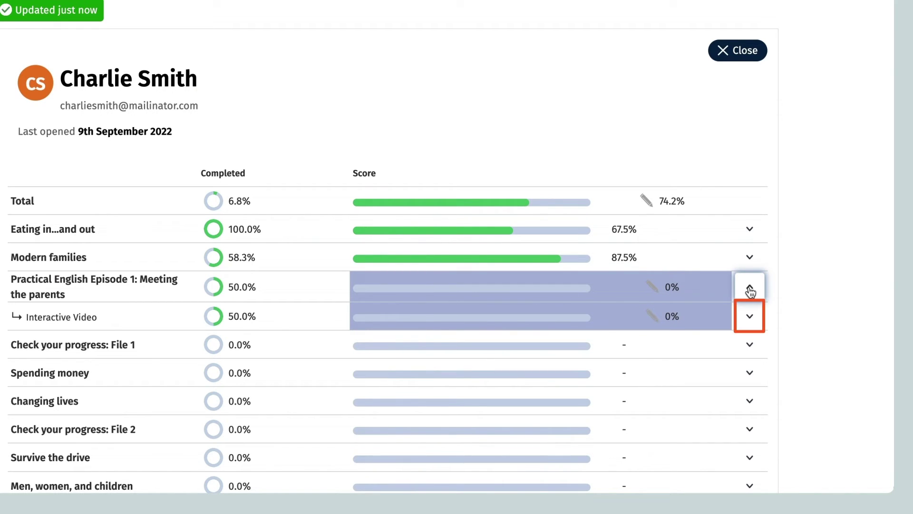
left_click(752, 317)
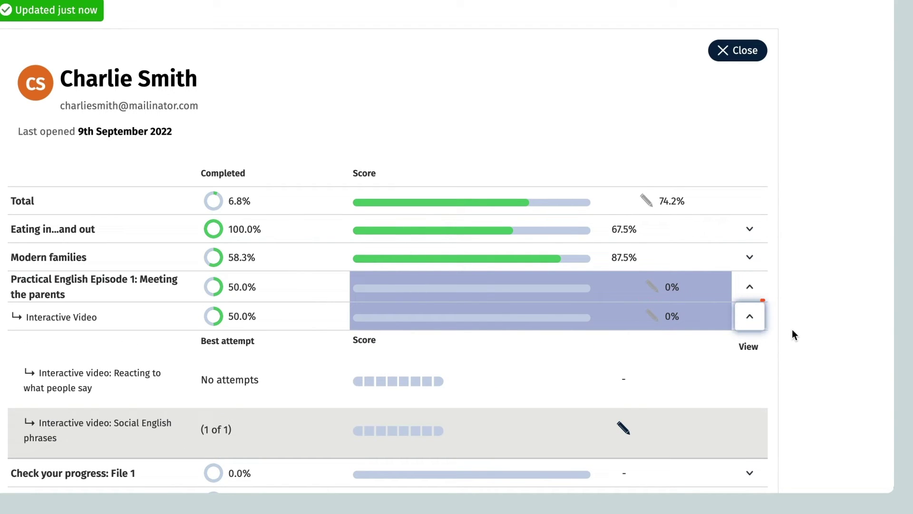
scroll(792, 329, "down", 4)
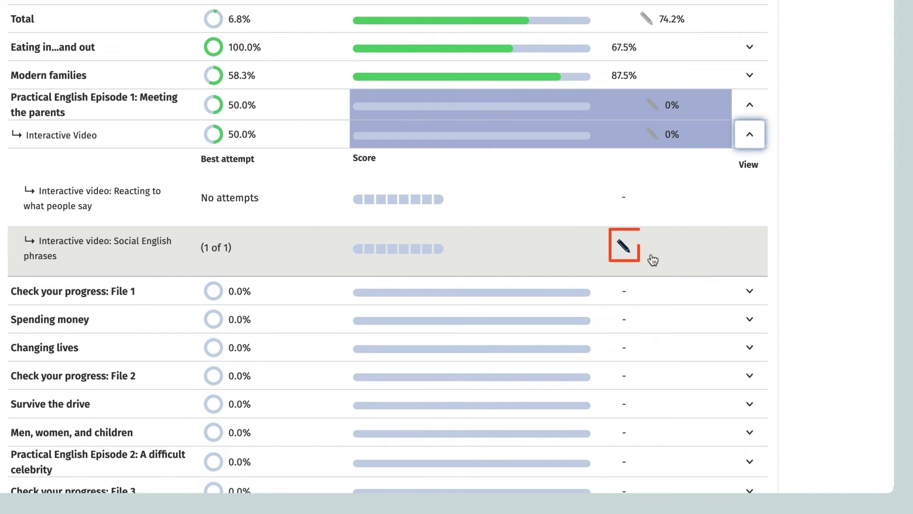
left_click(627, 249)
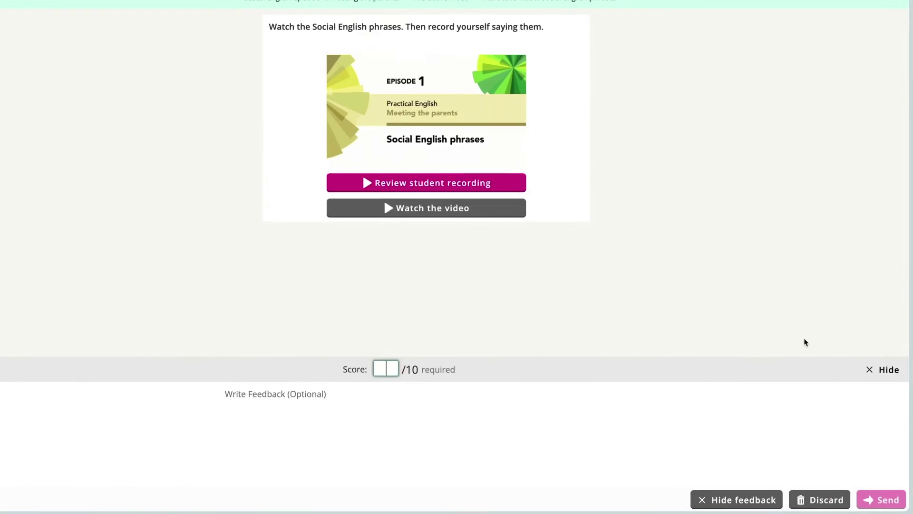
Review the student's Social English phrases recording
left_click(894, 388)
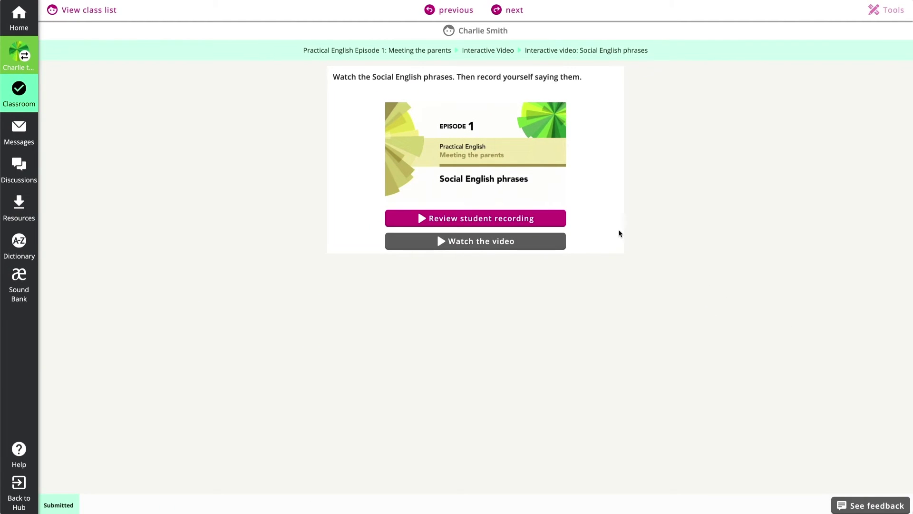
left_click(575, 278)
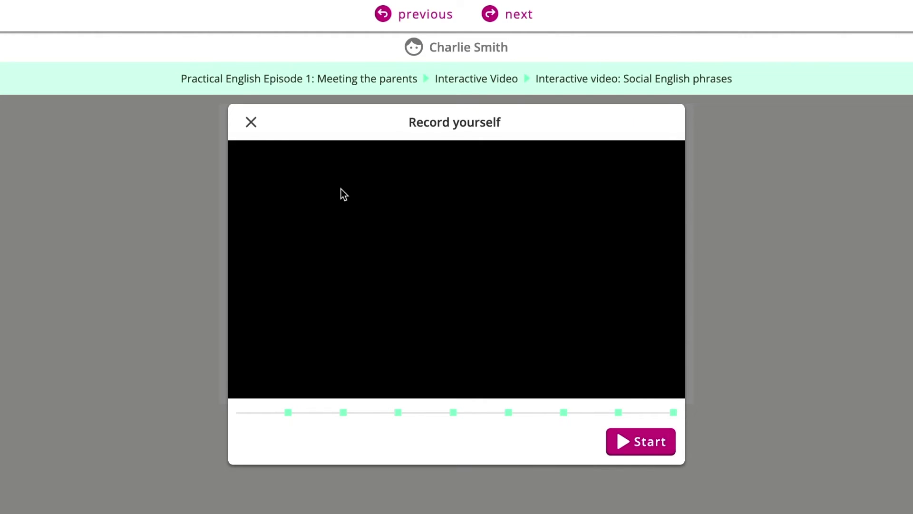
left_click(252, 125)
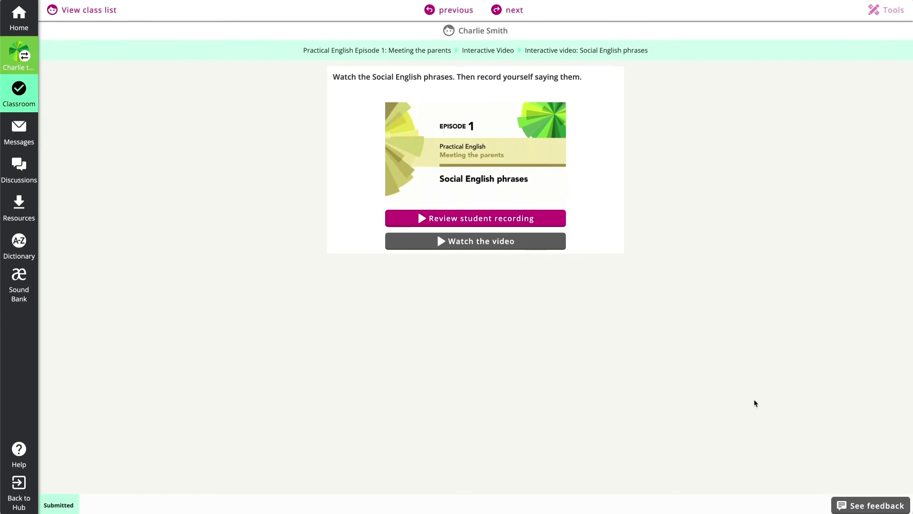
Enter a score of 7 out of 10 for the recording and send it
left_click(857, 504)
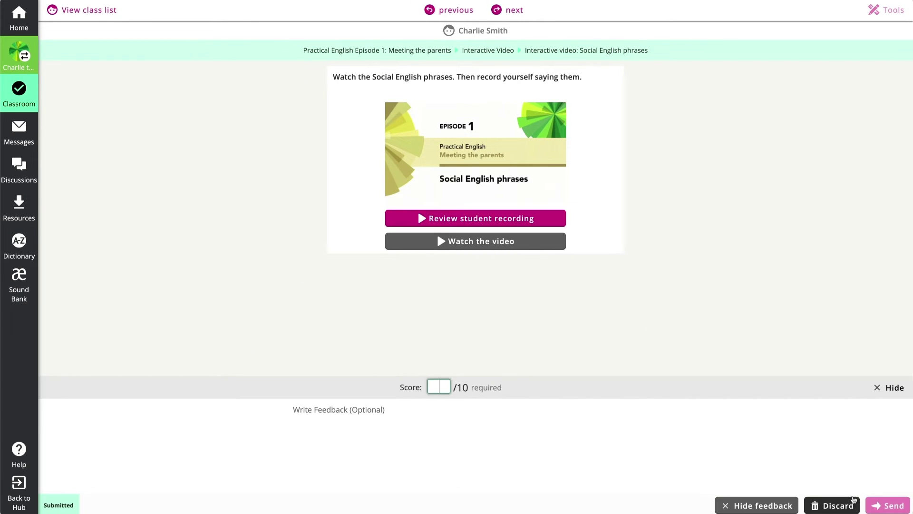
type("7")
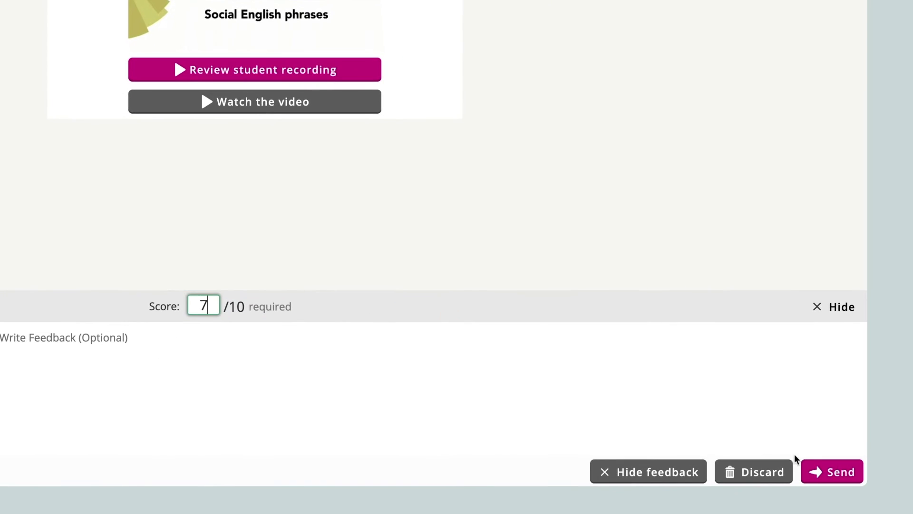
left_click(818, 469)
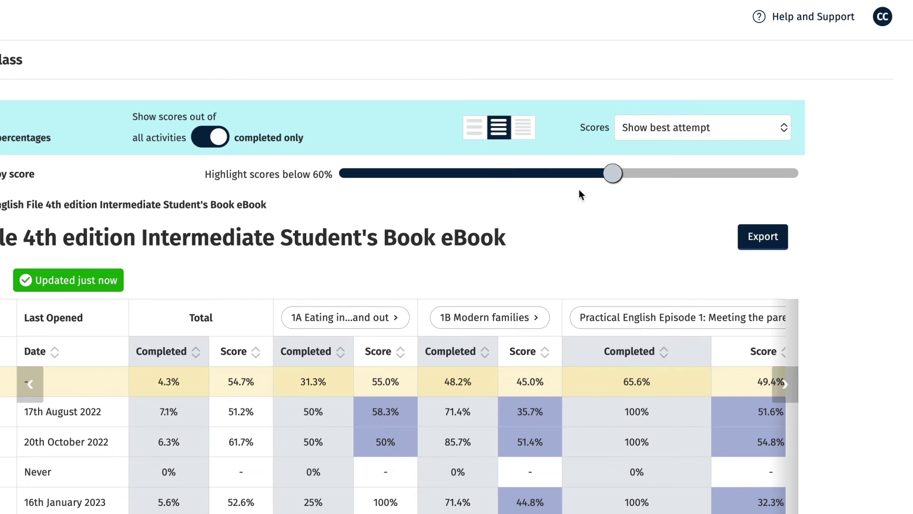
Switch the scores to first attempt and display the figures as fractions
left_click(695, 135)
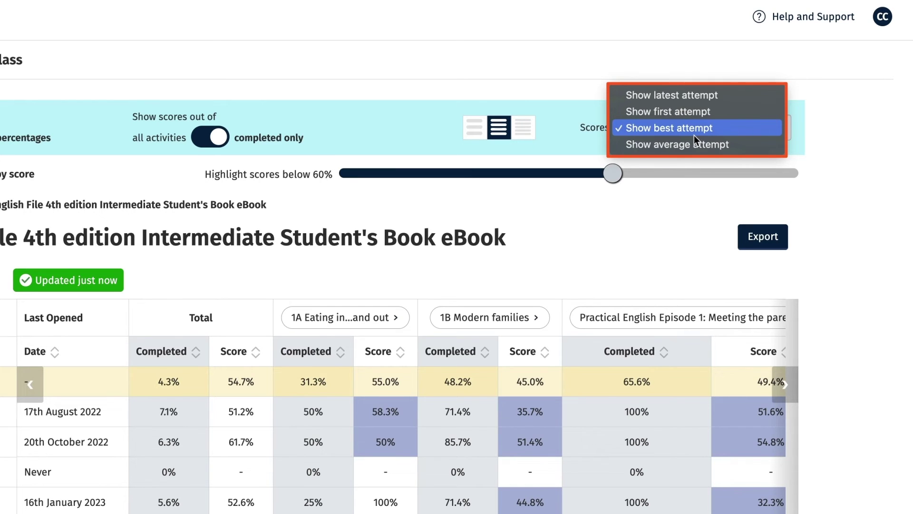
left_click(726, 111)
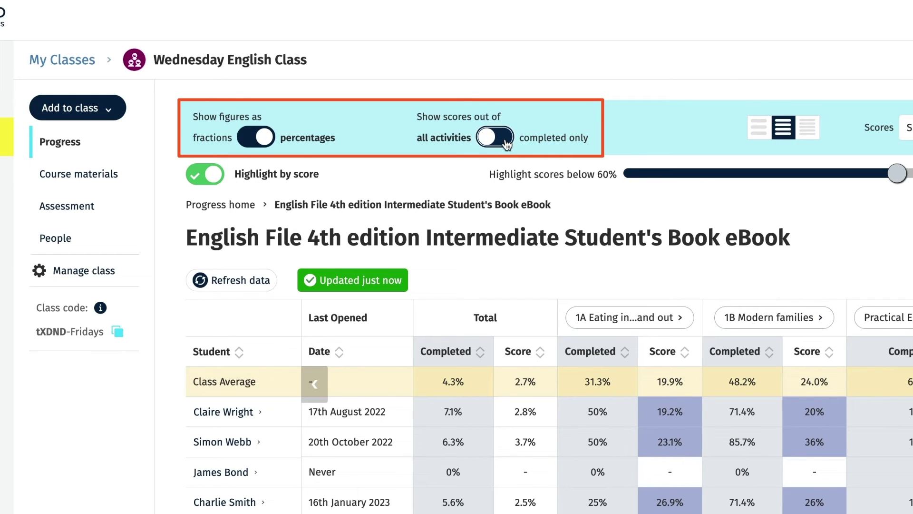
left_click(263, 137)
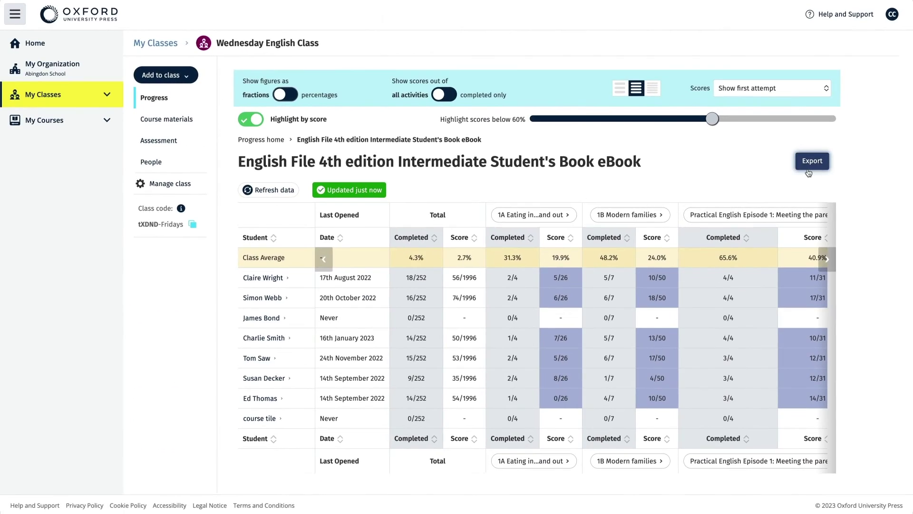
Export CSV progress reports for the whole book and for unit 1A
left_click(810, 165)
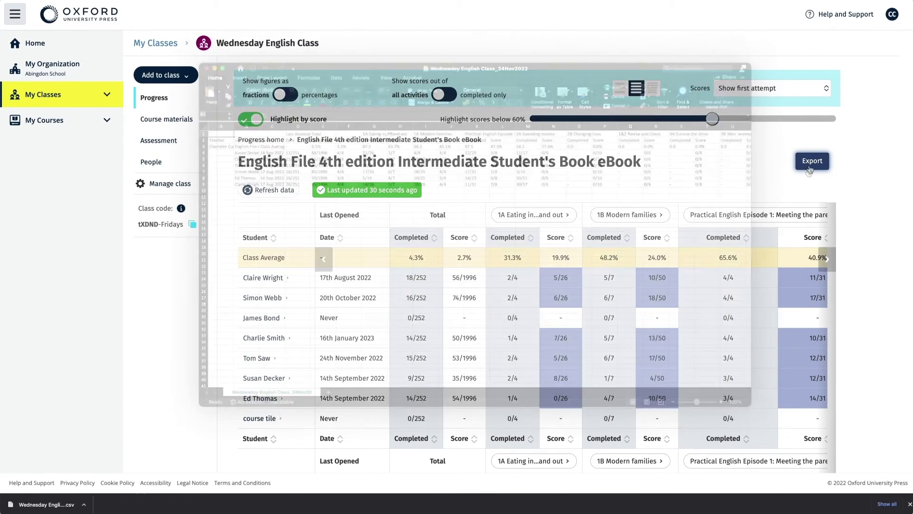
left_click(571, 217)
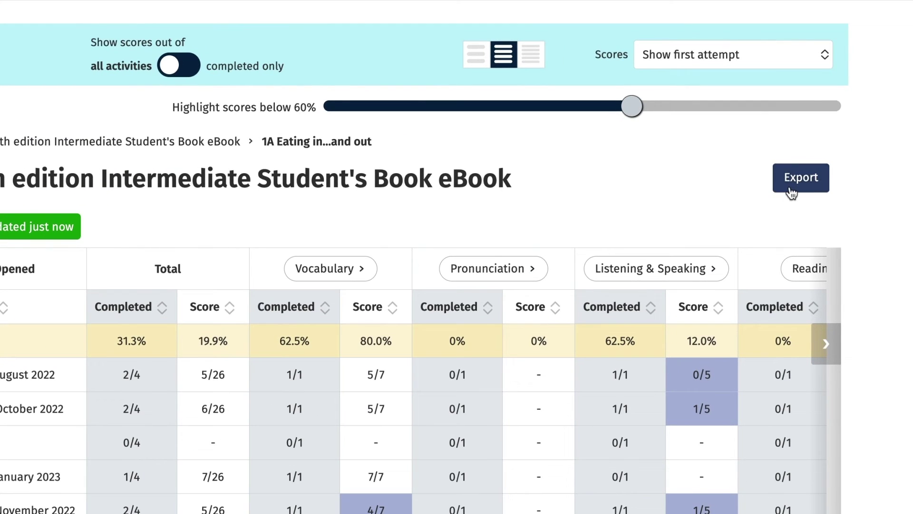
left_click(790, 187)
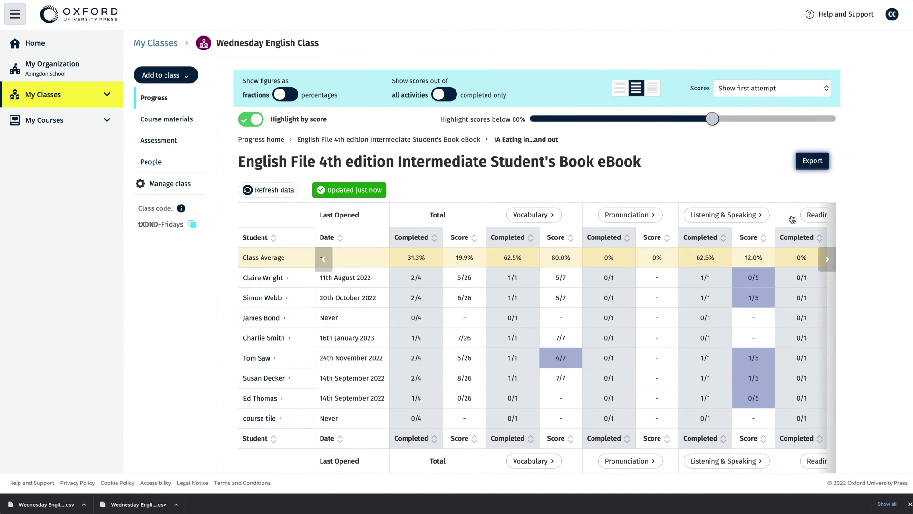
Open unit 1A's Reading section results and export them as a CSV file
scroll(792, 219, "right", 1)
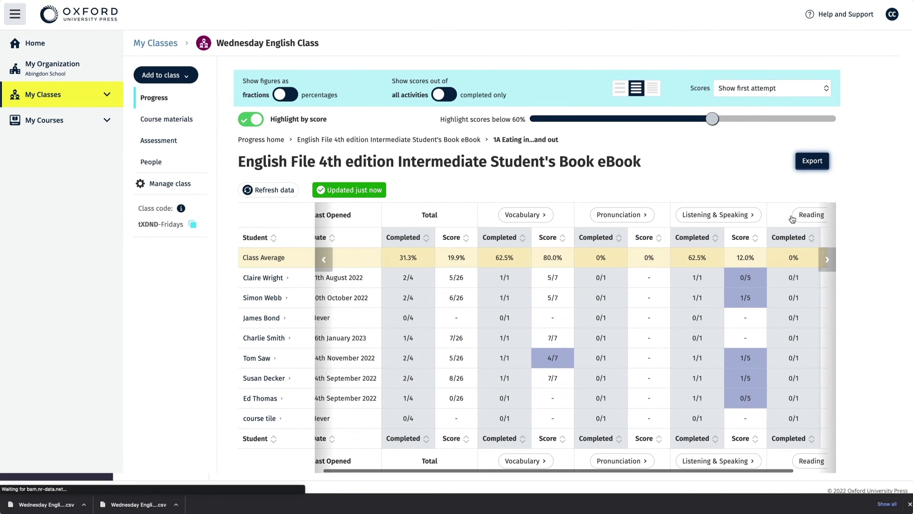
left_click(790, 217)
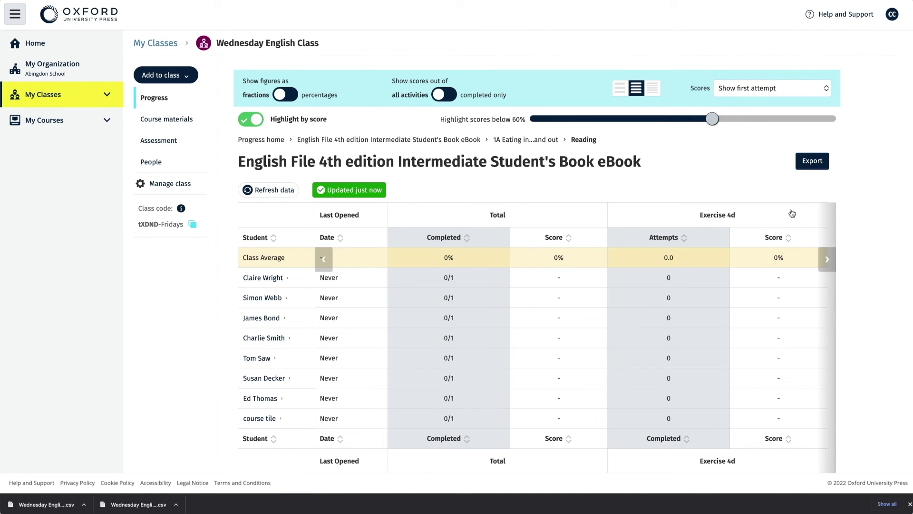
left_click(816, 162)
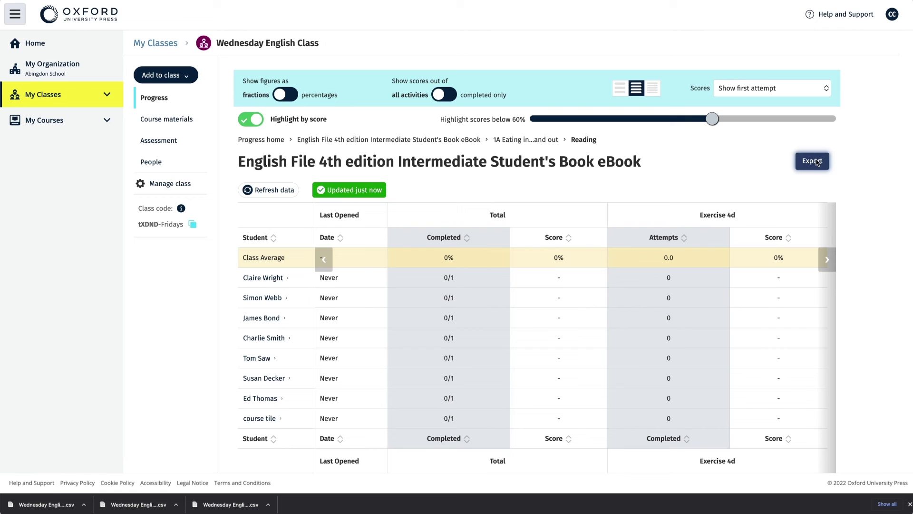
left_click(816, 162)
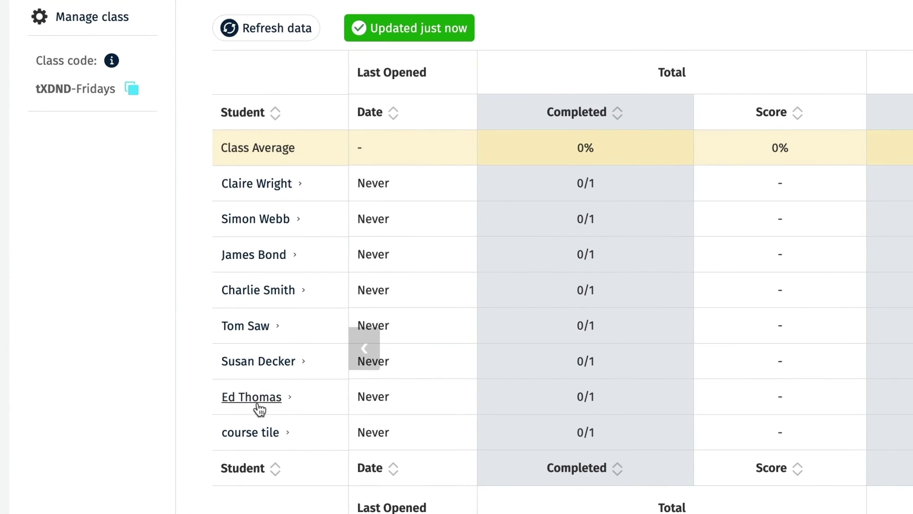
Open a student's individual progress panel from the Student column and export it as CSV
left_click(260, 409)
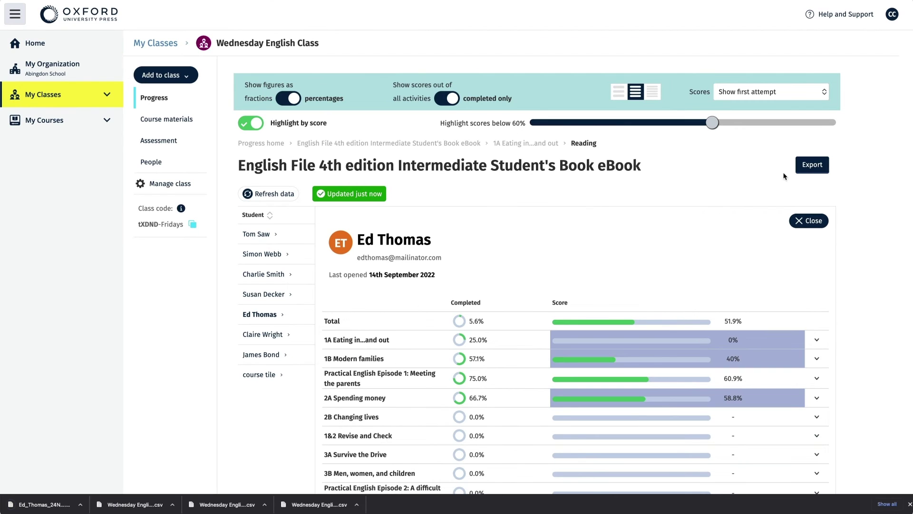
left_click(803, 170)
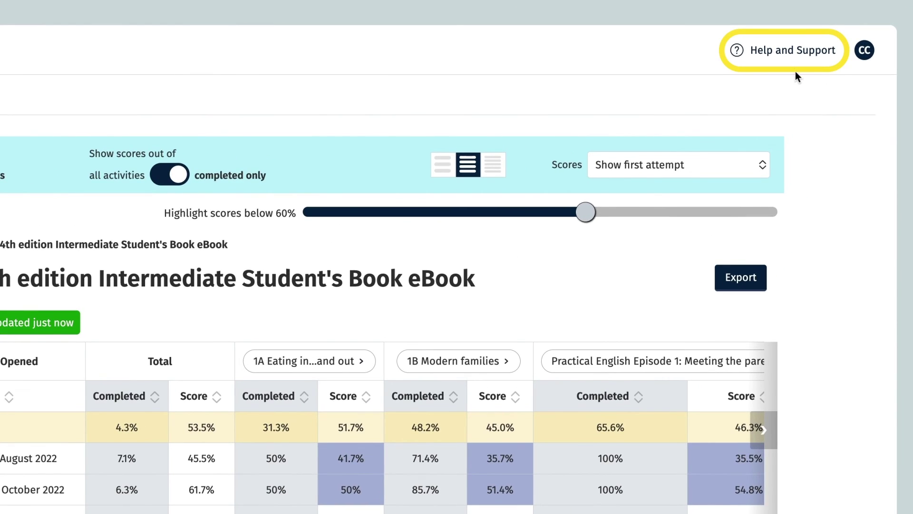
Go from Help and Support to Contact us and open the enquiry form's Live Chat
left_click(789, 53)
left_click(539, 177)
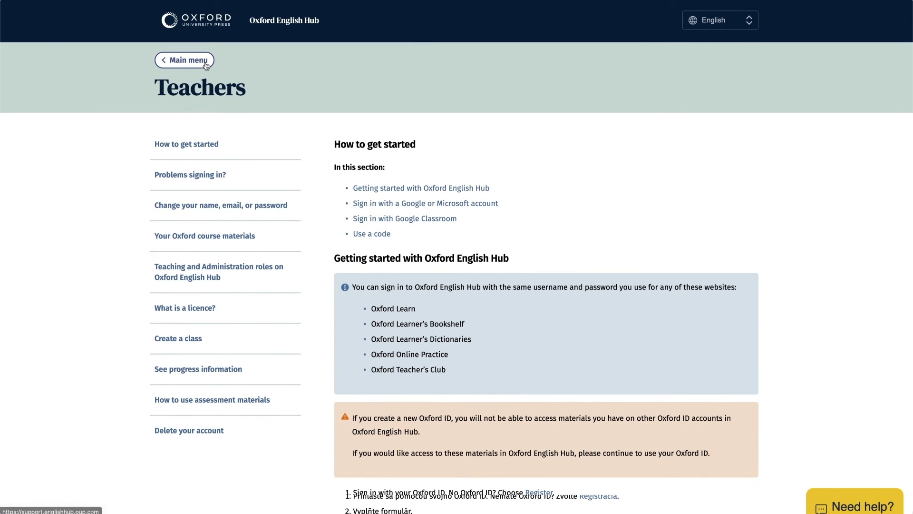
left_click(204, 64)
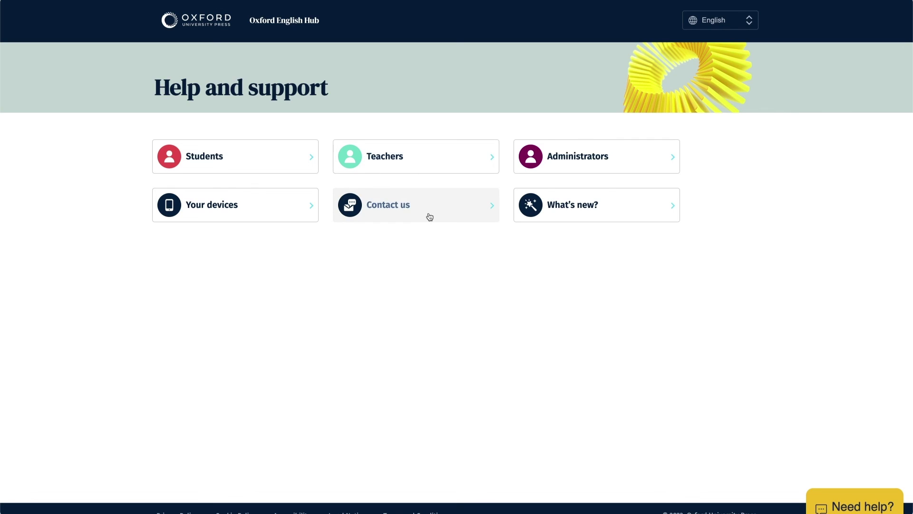
left_click(430, 217)
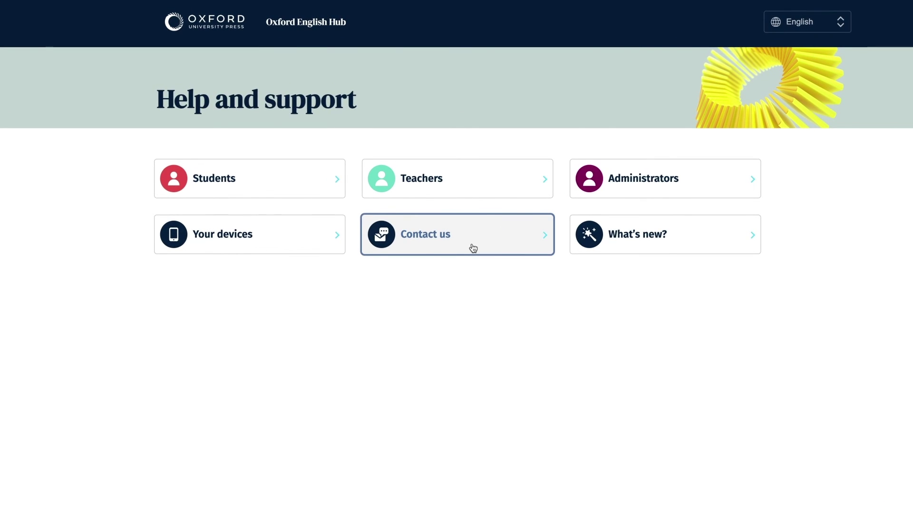
left_click(498, 195)
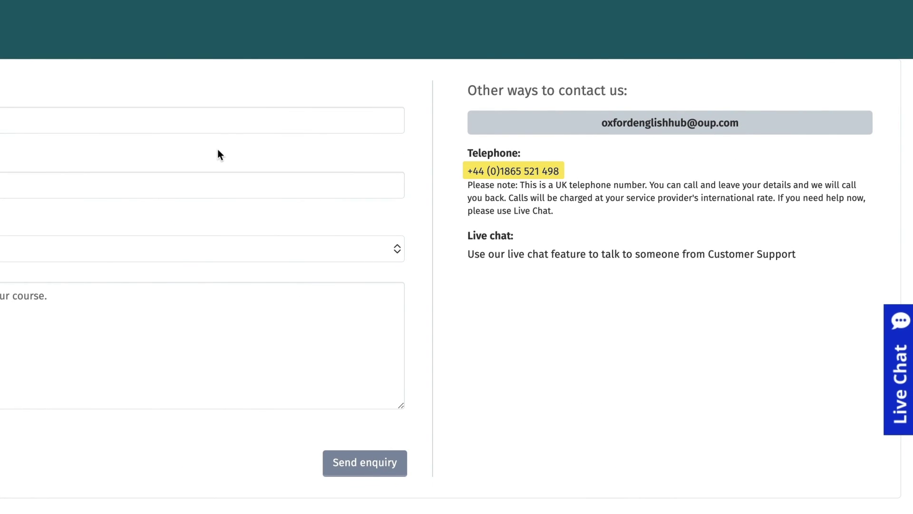
left_click(894, 380)
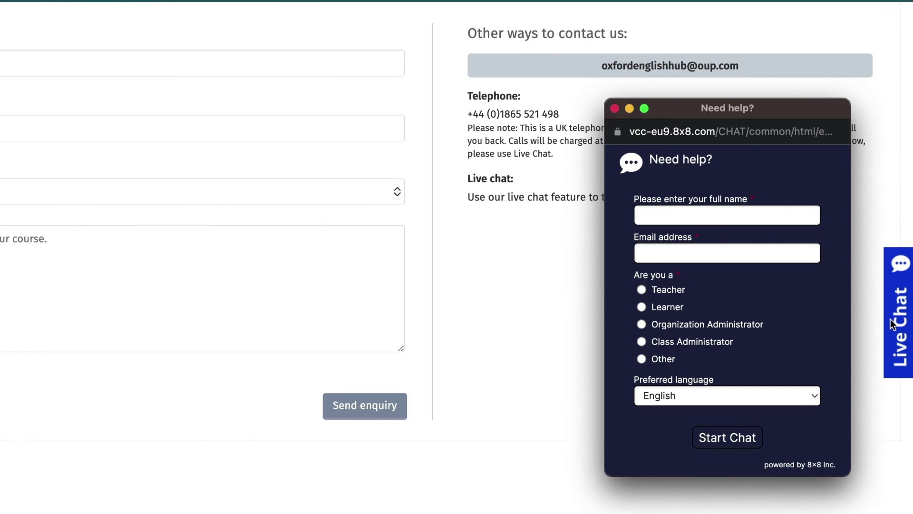